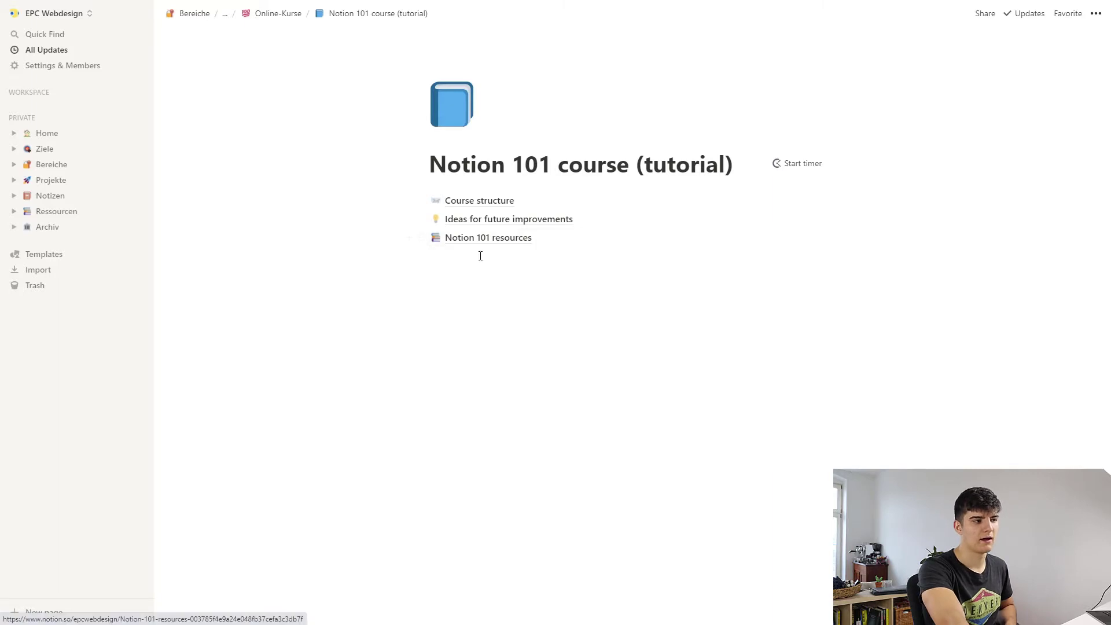
Open the Course structure board from the Notion 101 course page
left_click(474, 201)
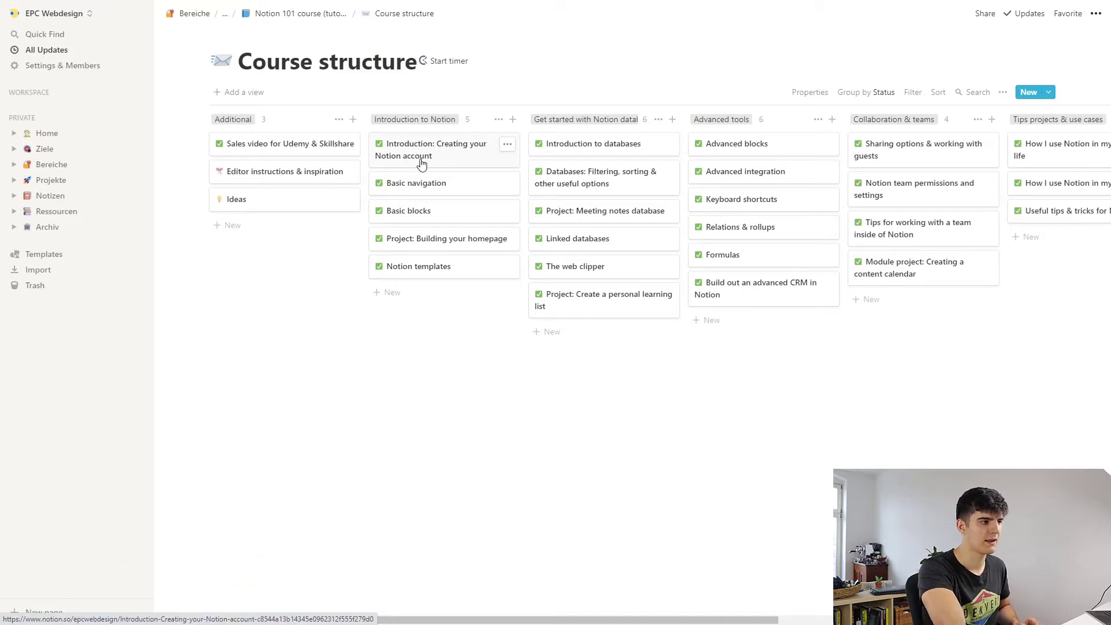
Expand the 'Introduction: Creating your Notion account' lesson to a full page and review its To-Dos and sections
left_click(437, 152)
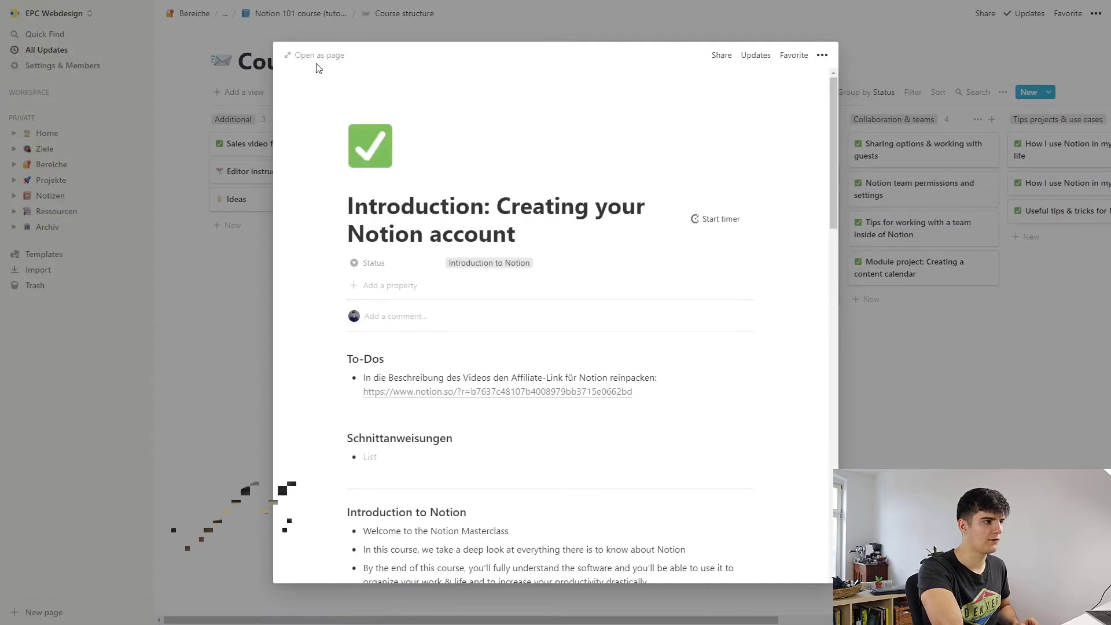
left_click(299, 58)
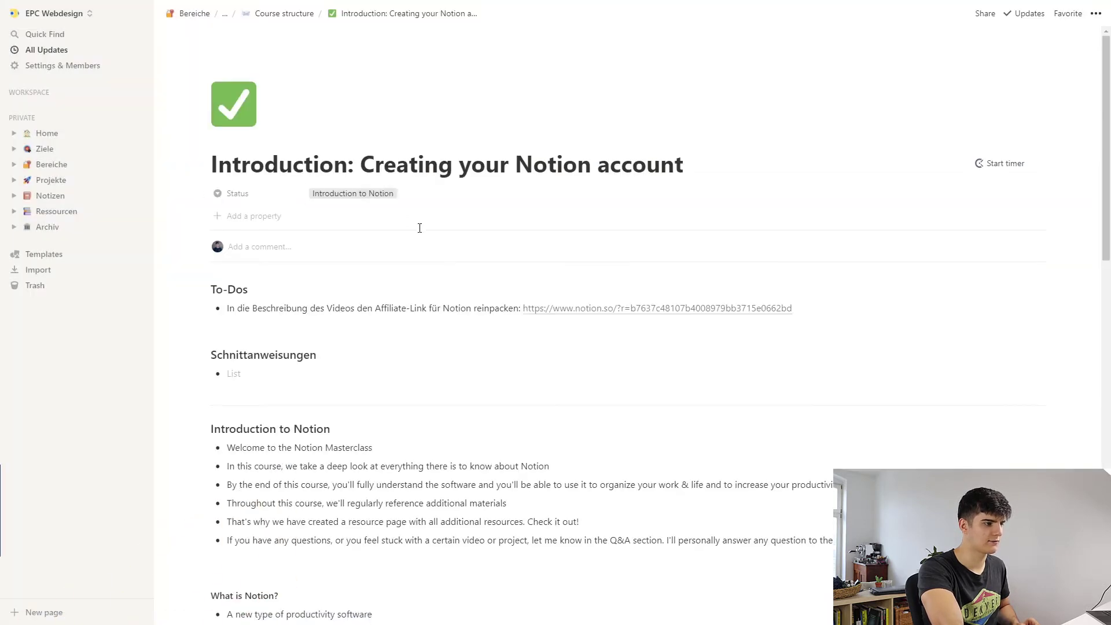
scroll(419, 227, "down", 2)
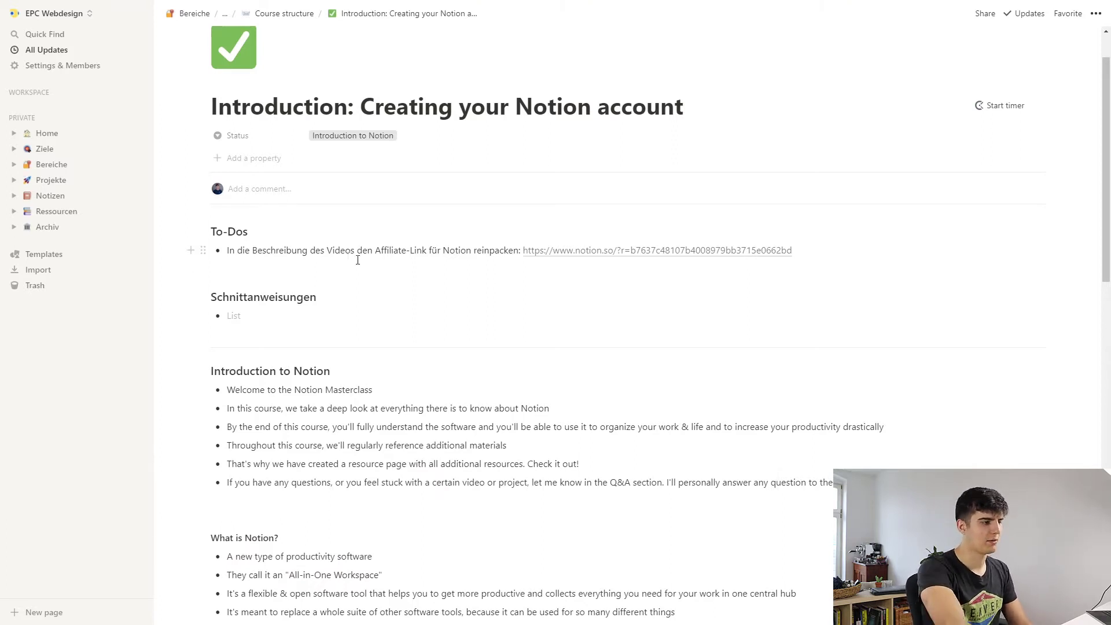
scroll(357, 260, "down", 1)
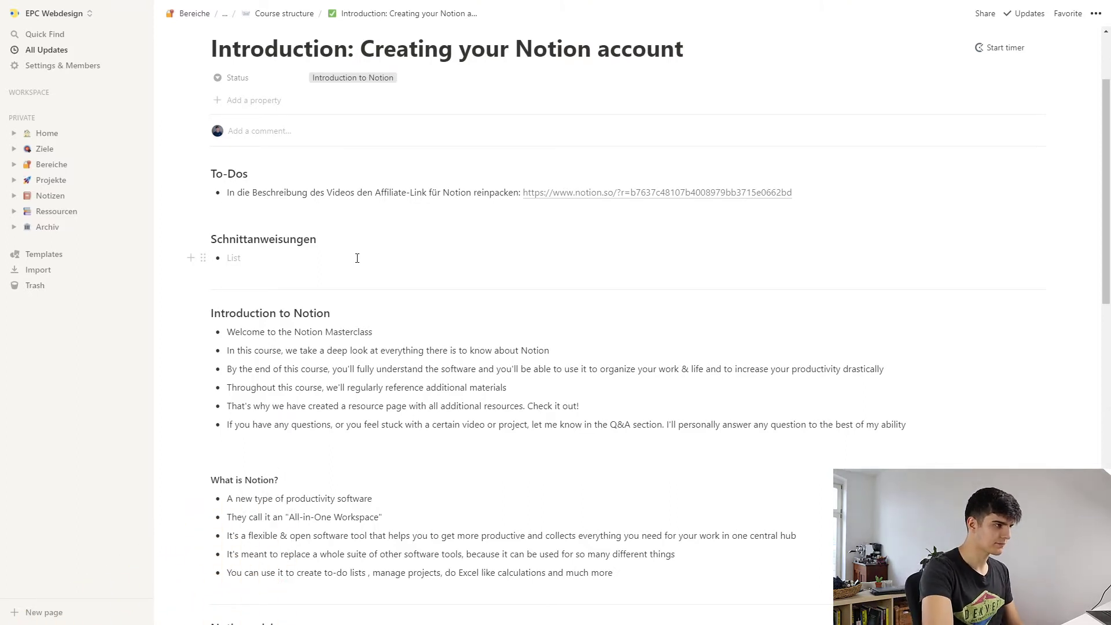
scroll(359, 256, "up", 2)
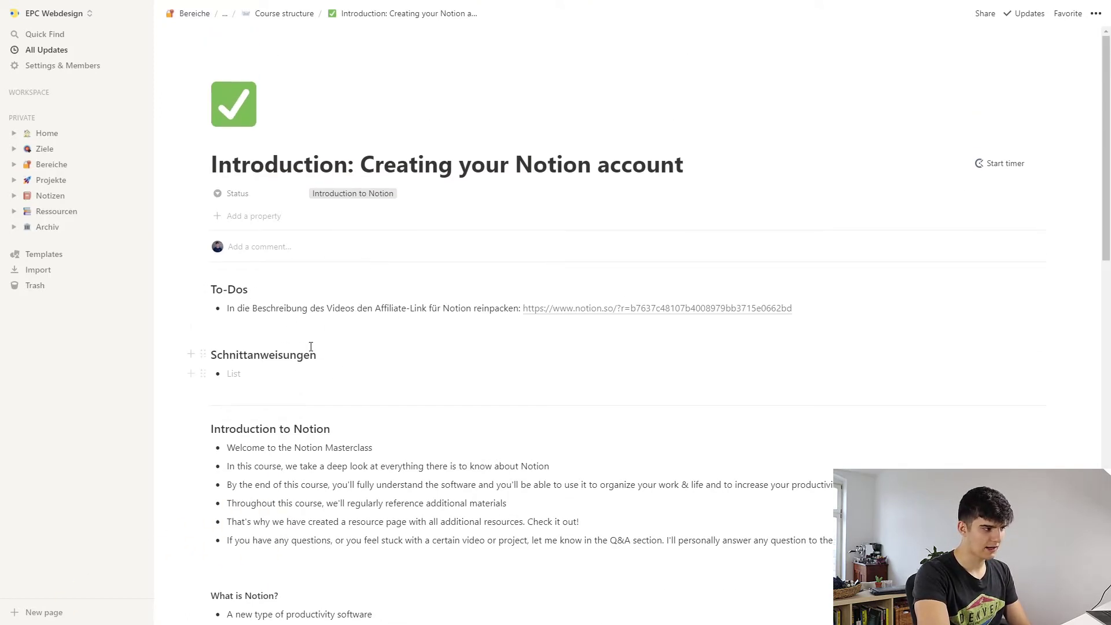
scroll(310, 350, "down", 1)
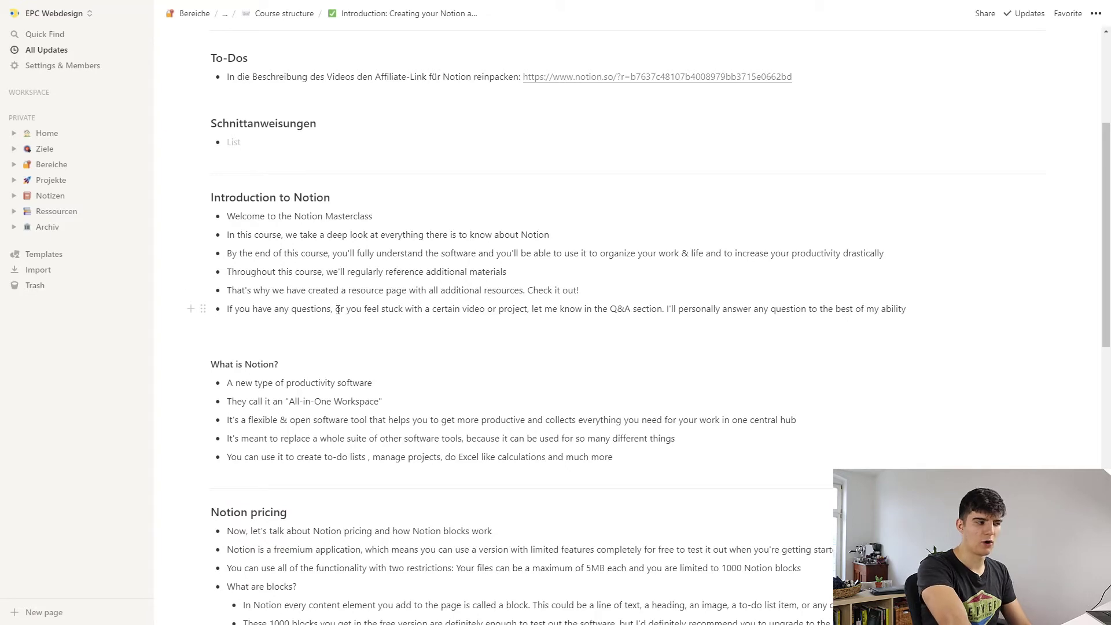
scroll(338, 309, "down", 6)
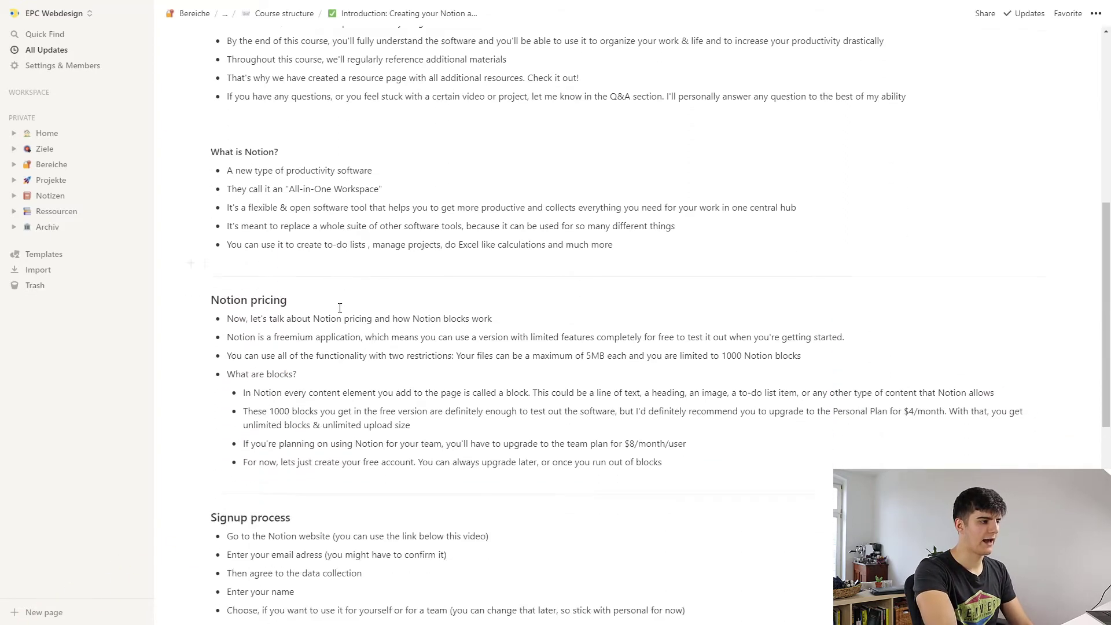
scroll(339, 308, "down", 5)
scroll(340, 308, "up", 9)
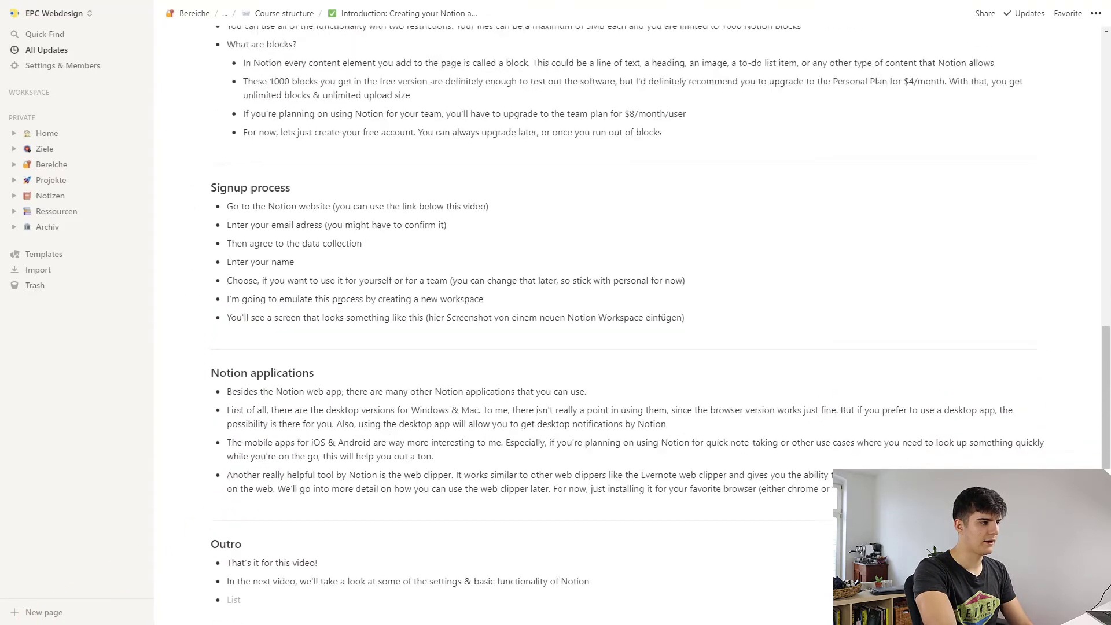
scroll(340, 308, "up", 6)
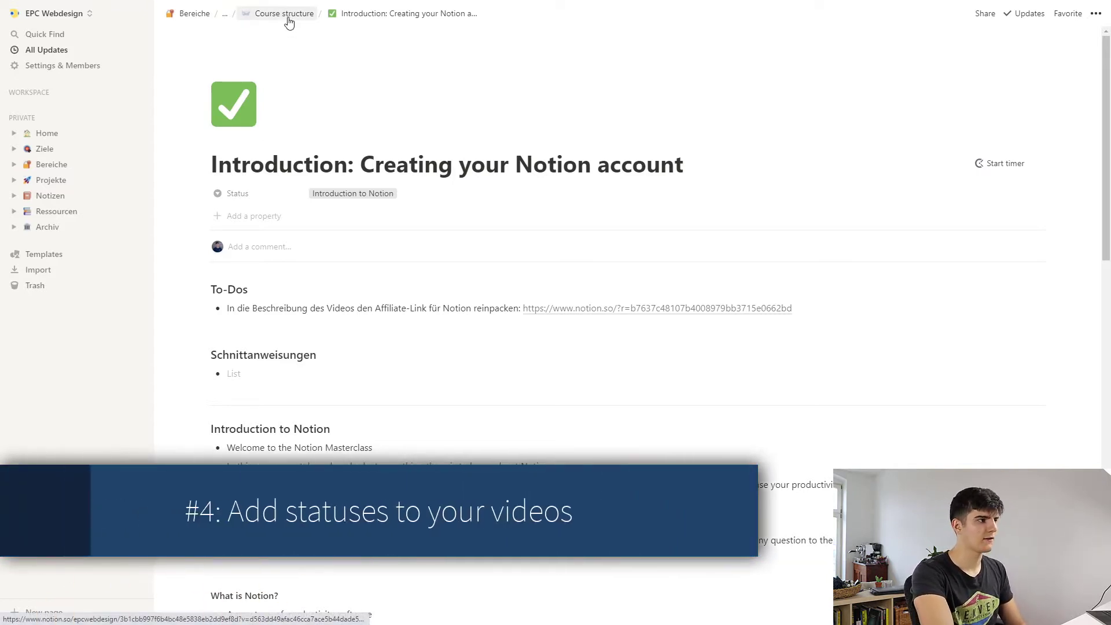
Replace the Basic navigation lesson's green check icon with the red question mark
left_click(288, 18)
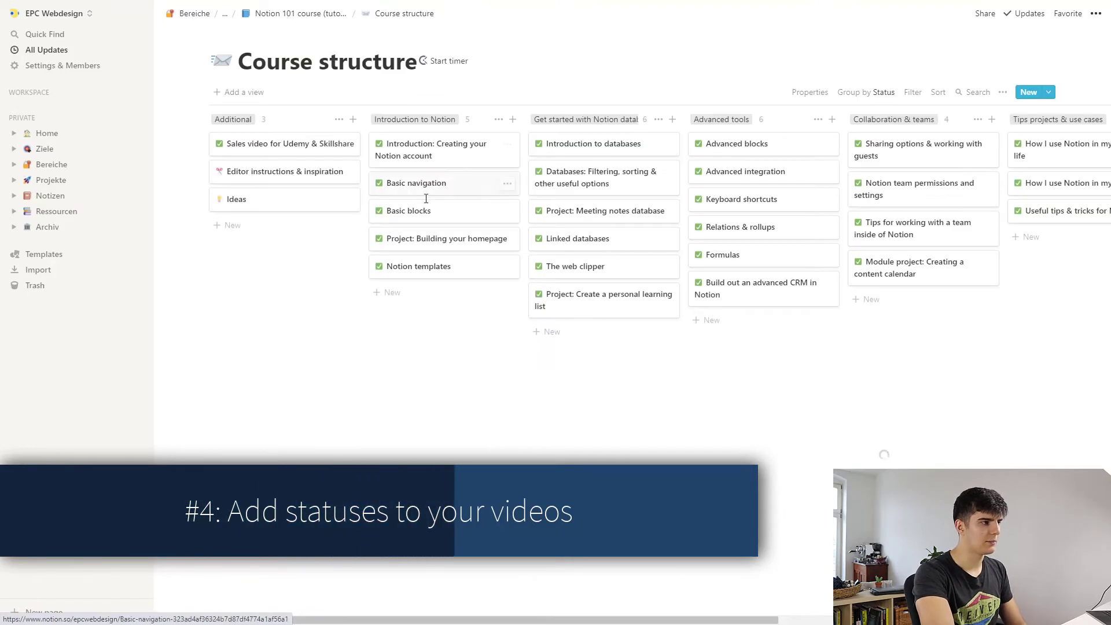
left_click(381, 186)
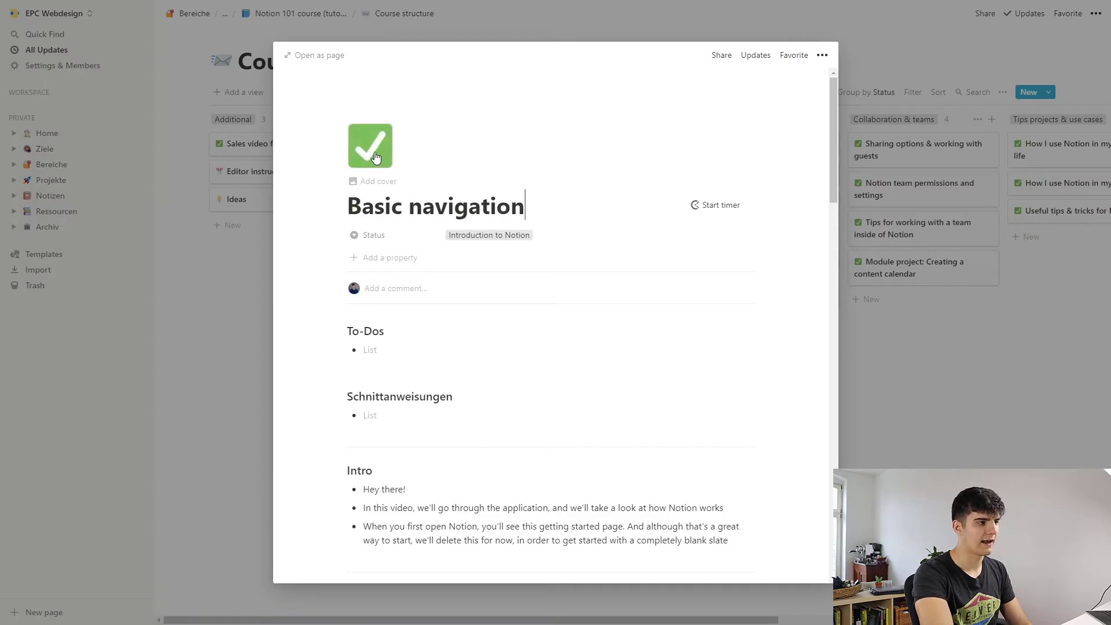
left_click(378, 157)
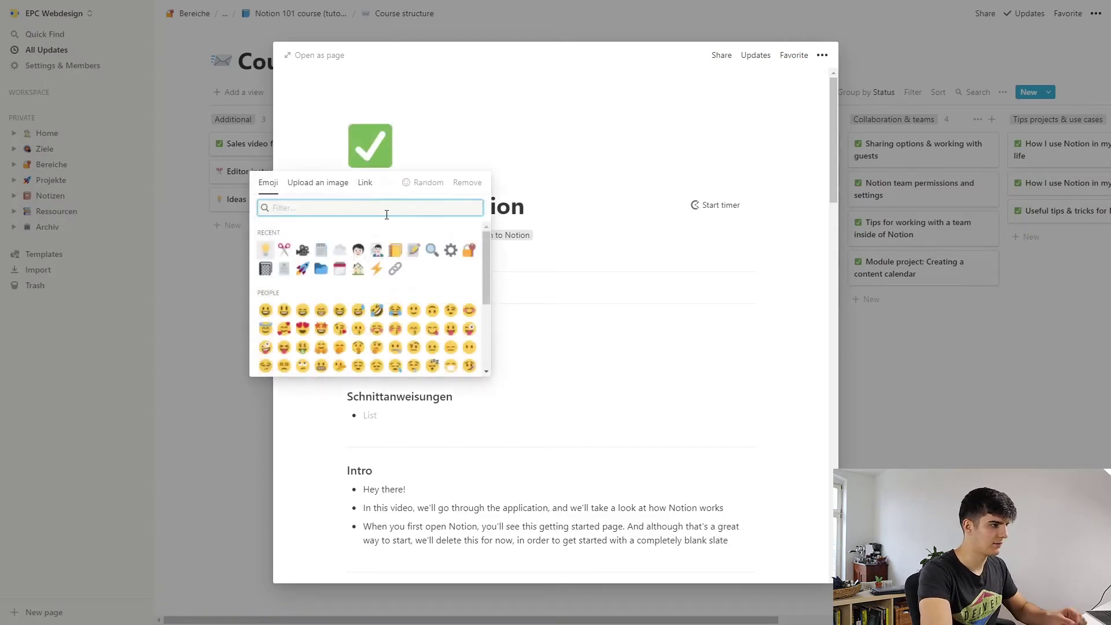
type("quest")
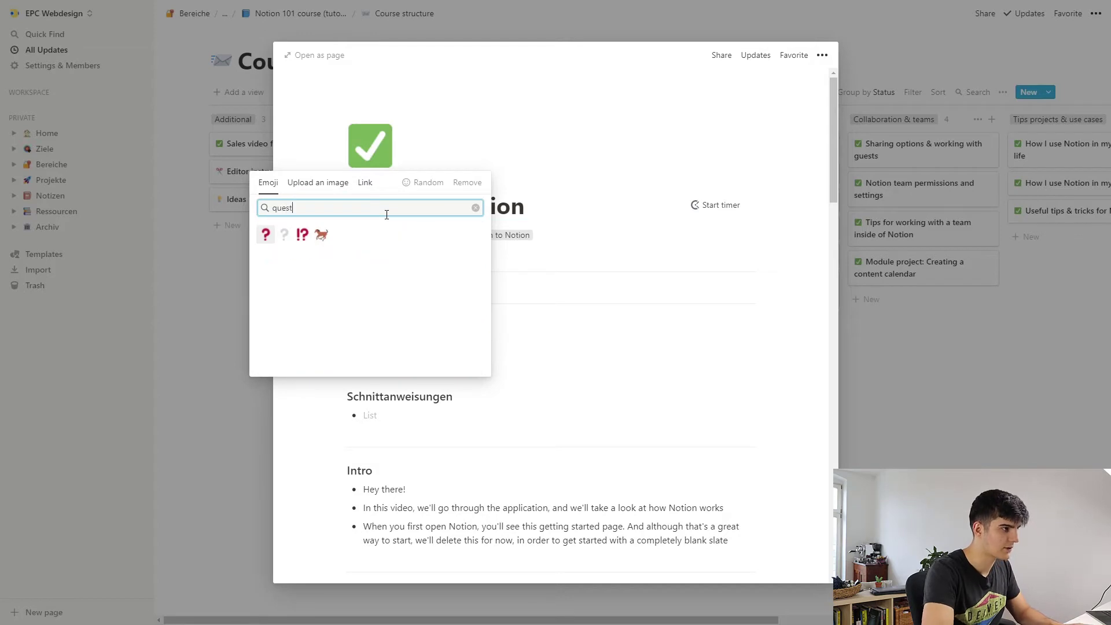
left_click(267, 235)
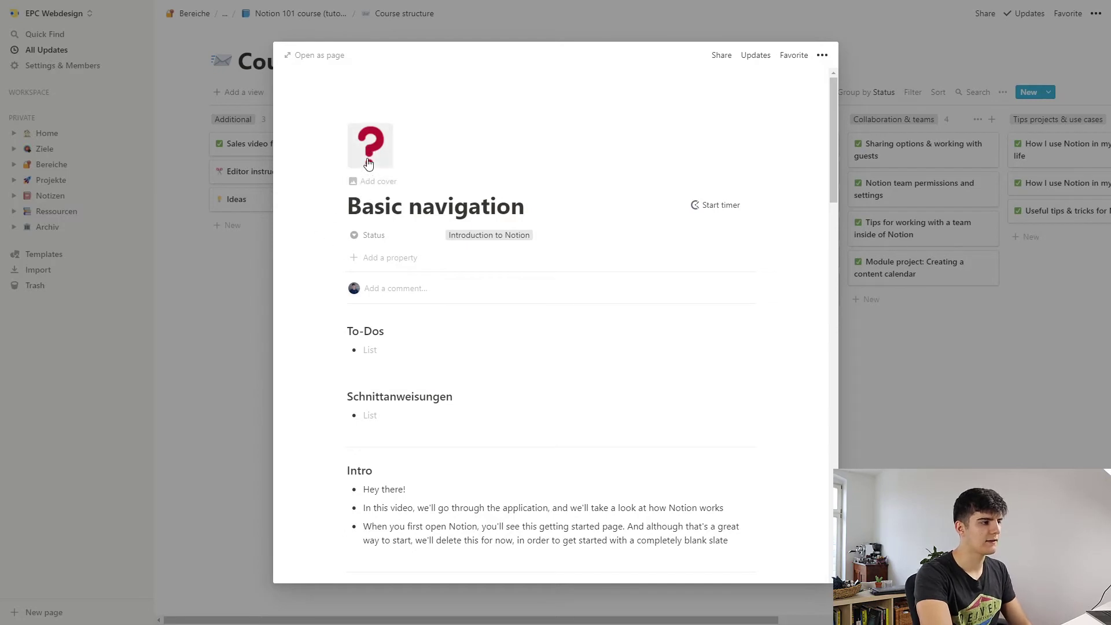
key("Escape")
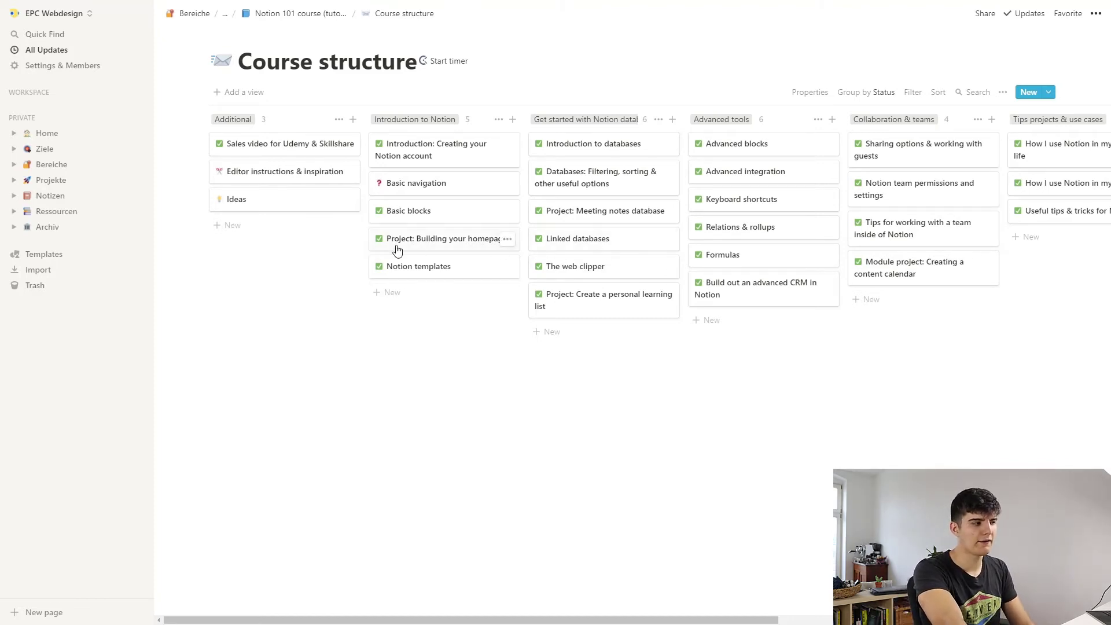
left_click(1050, 93)
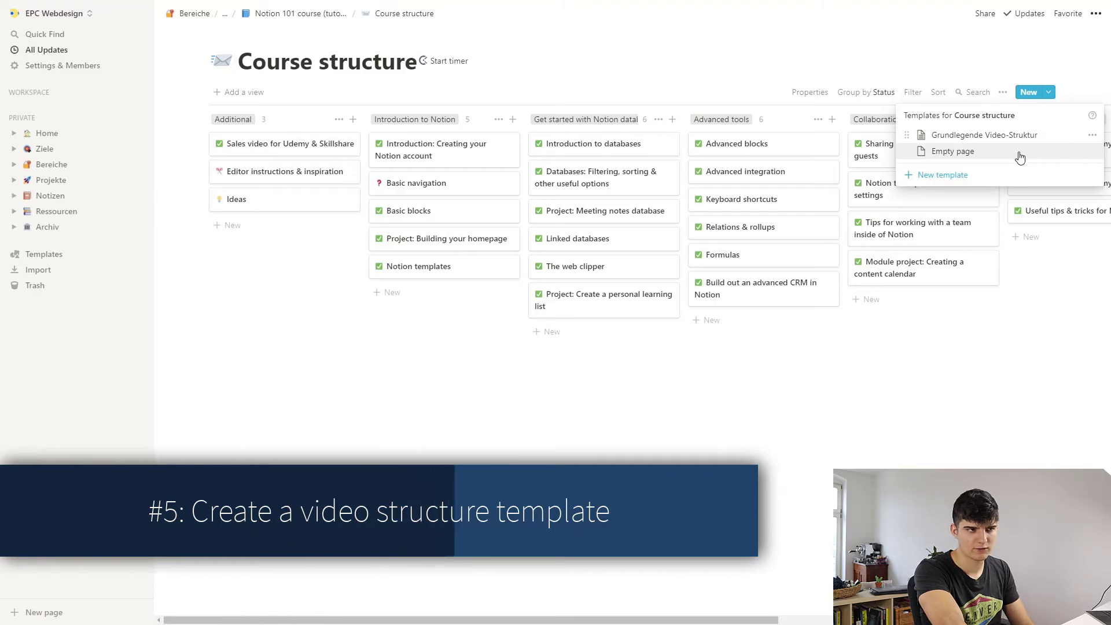
key("Escape")
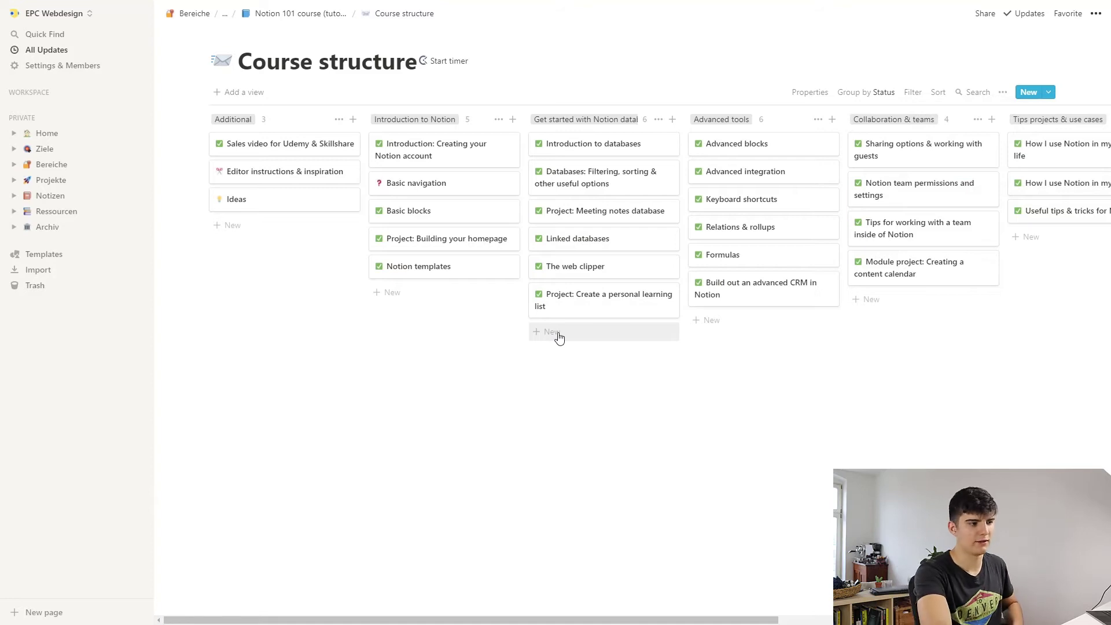
Create a 'Test video' card under Get started with Notion databases using the Grundlegende Video-Struktur template
left_click(562, 335)
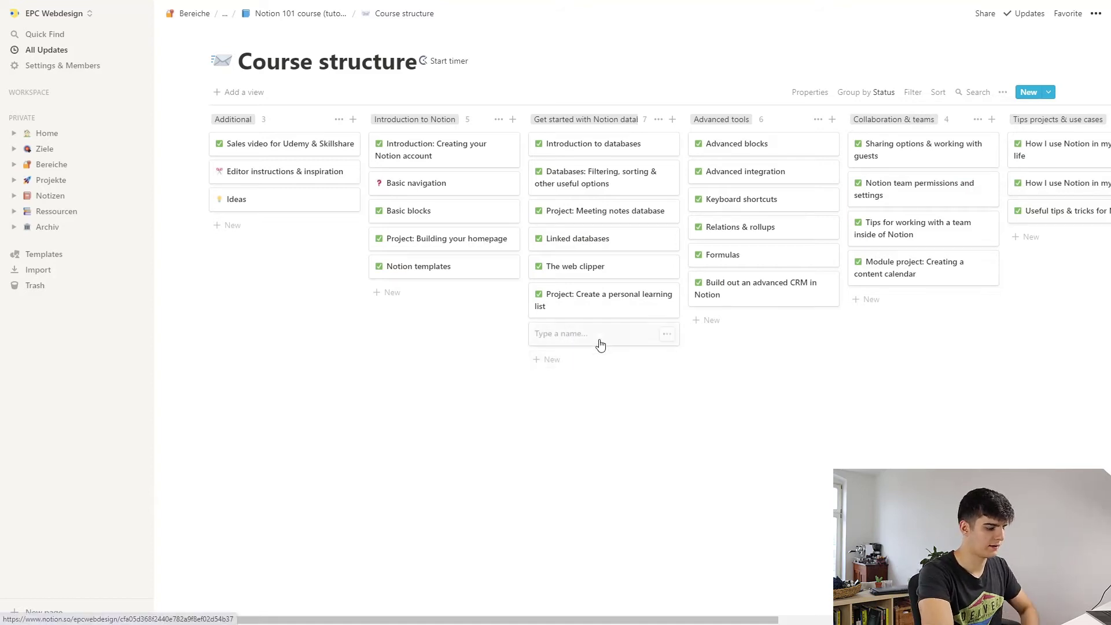
type("Test video")
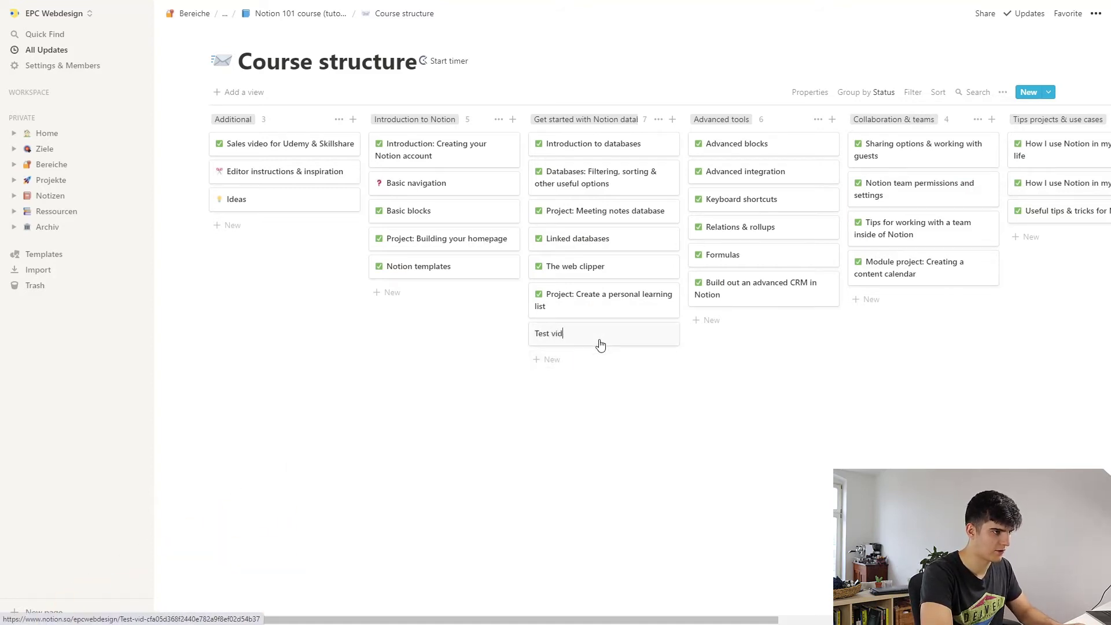
left_click(600, 345)
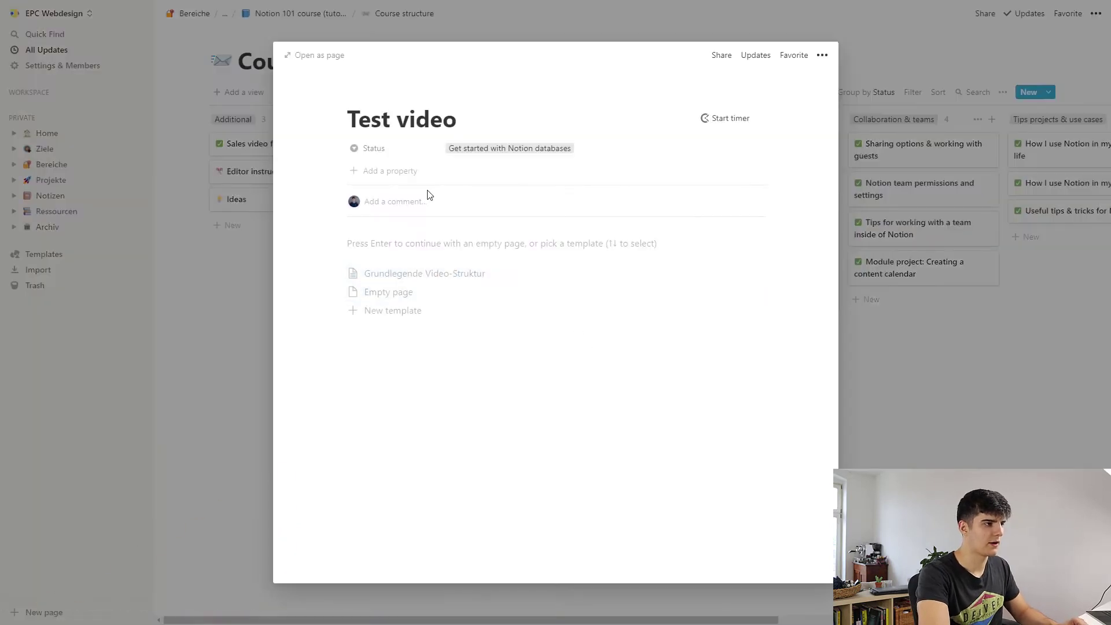
left_click(411, 280)
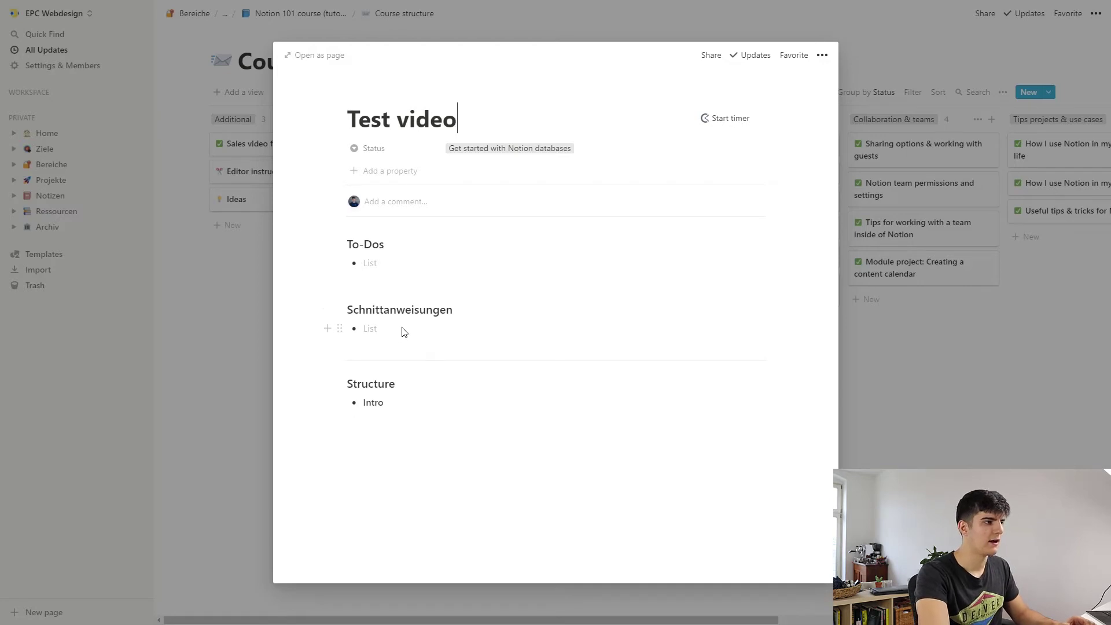
mouse_move(387, 103)
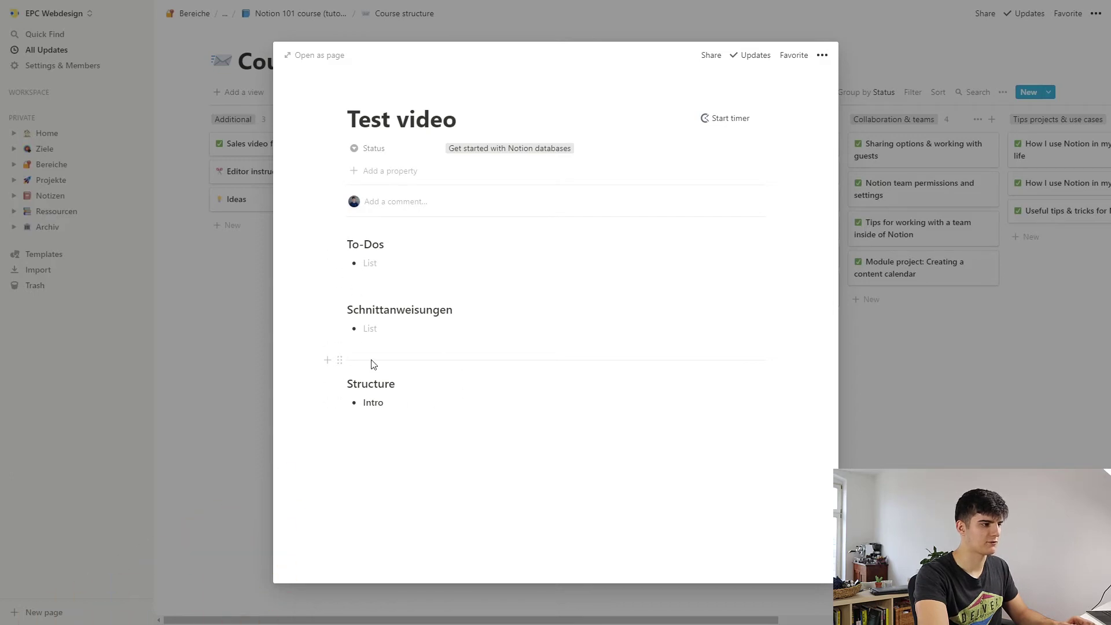
key("Escape")
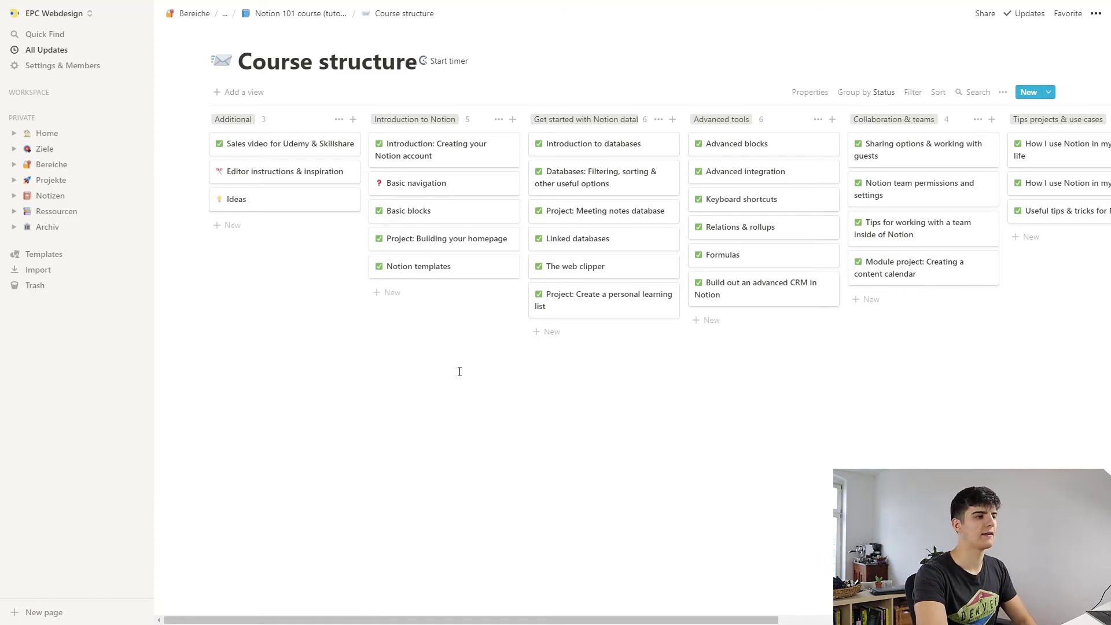
Return to the parent Notion 101 course (tutorial) page via the breadcrumb
left_click(288, 14)
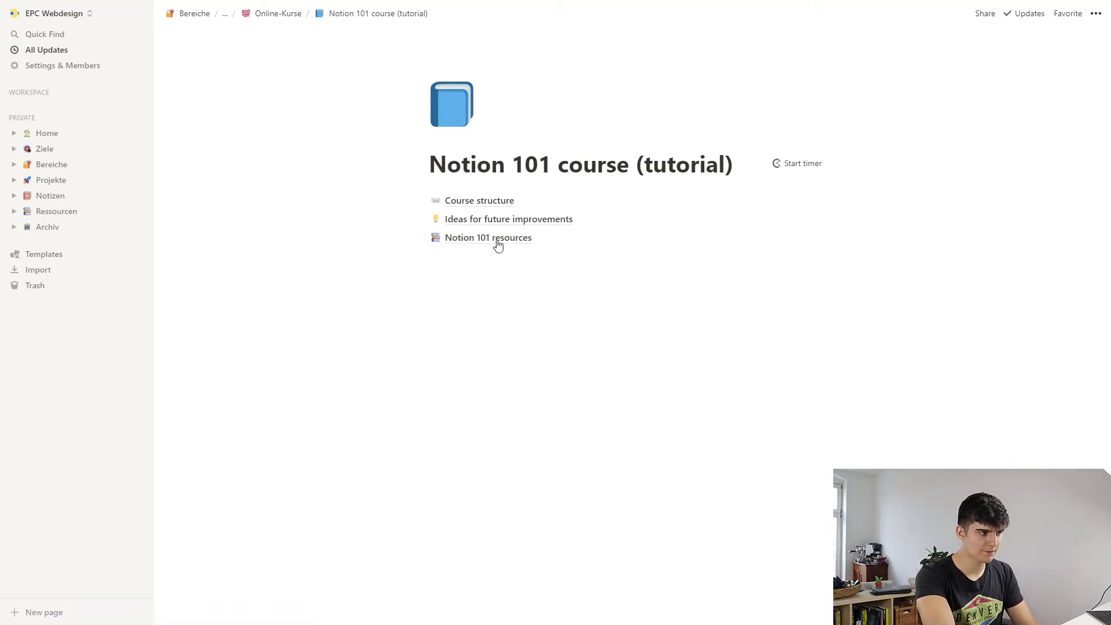
Open the Notion 101 resources page and look through its course sections
left_click(495, 239)
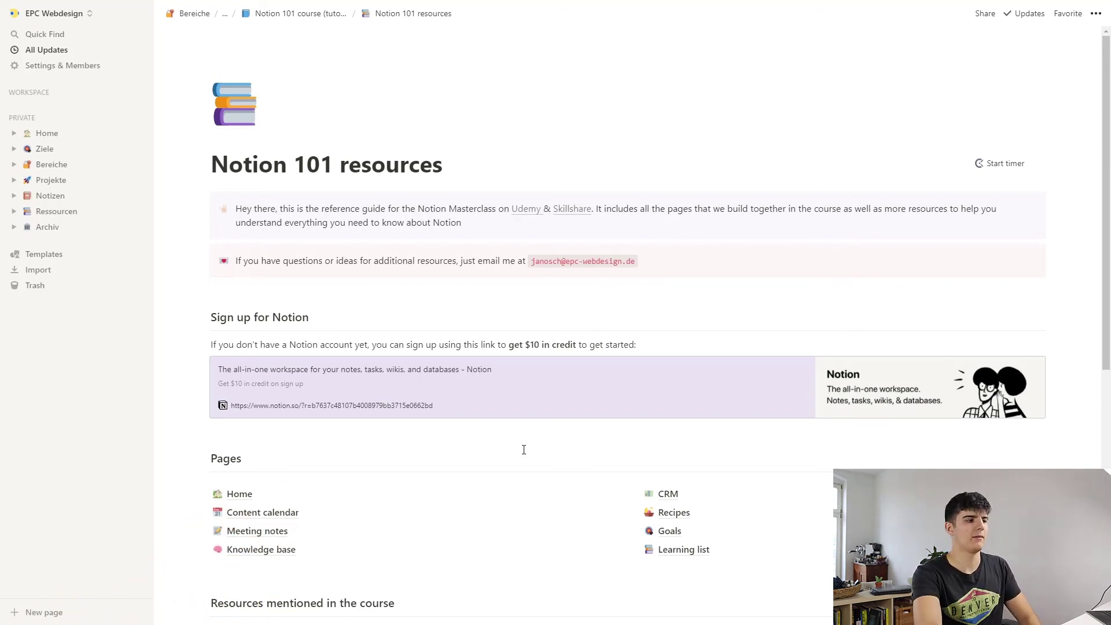
scroll(441, 280, "down", 2)
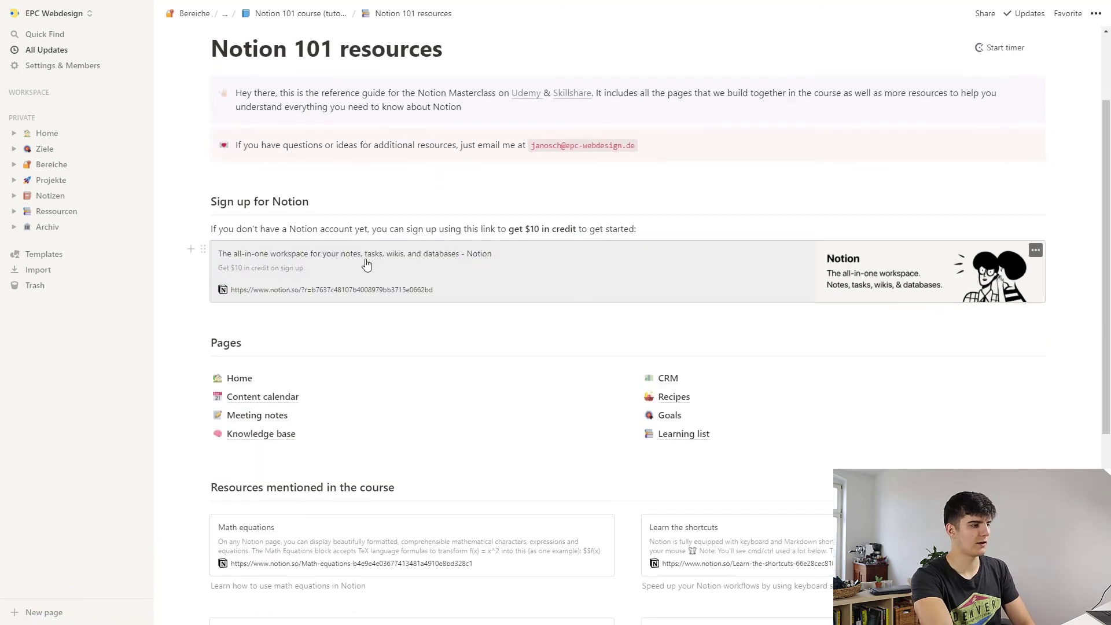
left_click(366, 264)
scroll(405, 417, "down", 2)
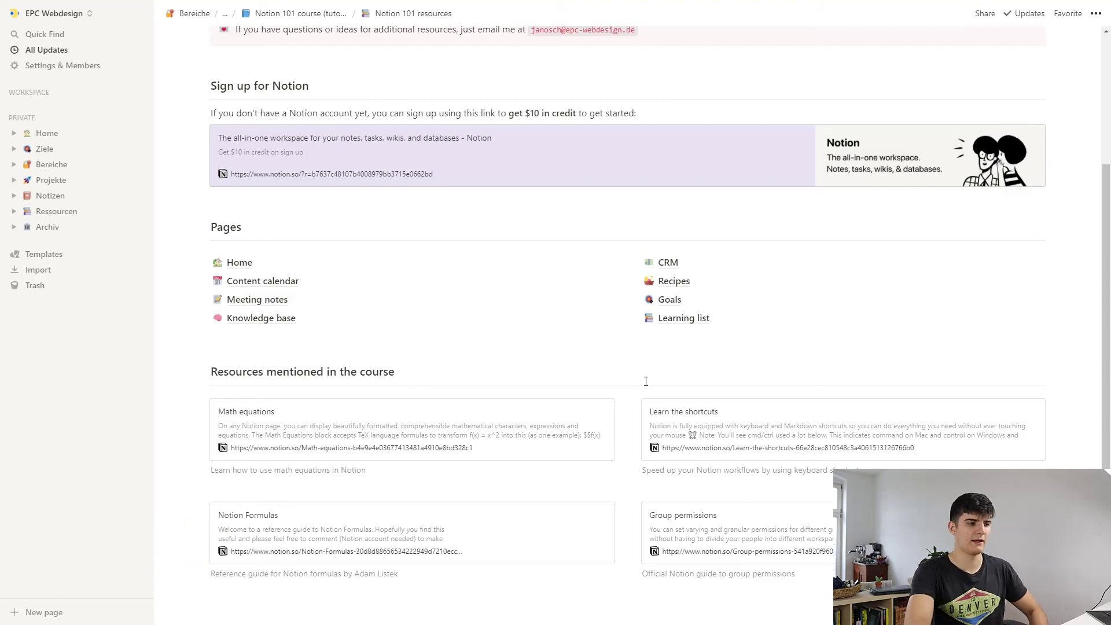
scroll(581, 376, "up", 3)
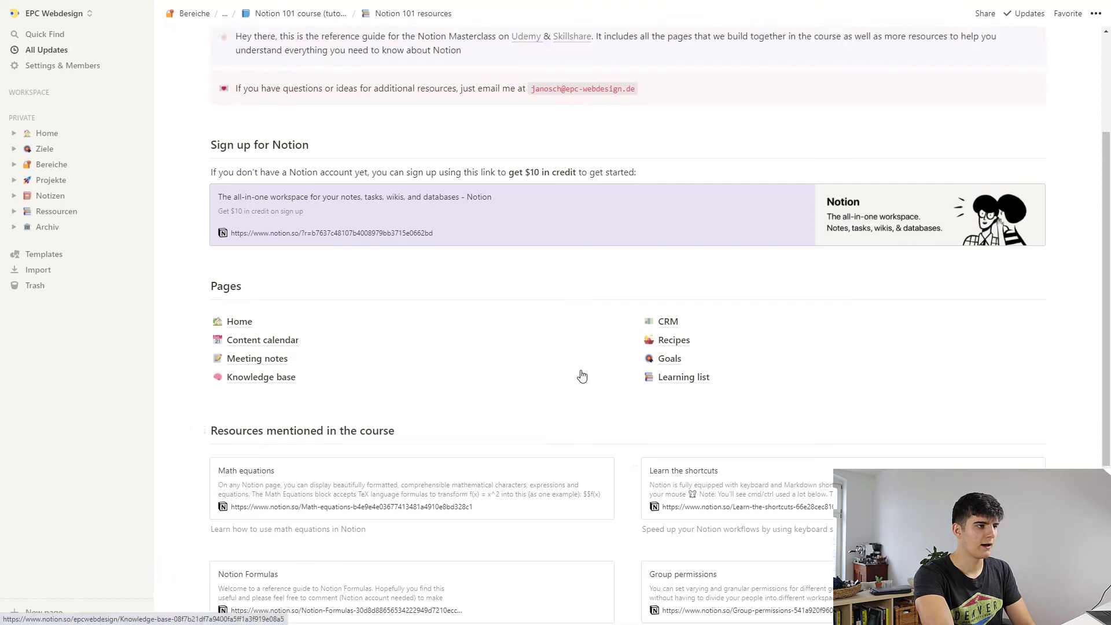
scroll(379, 347, "up", 2)
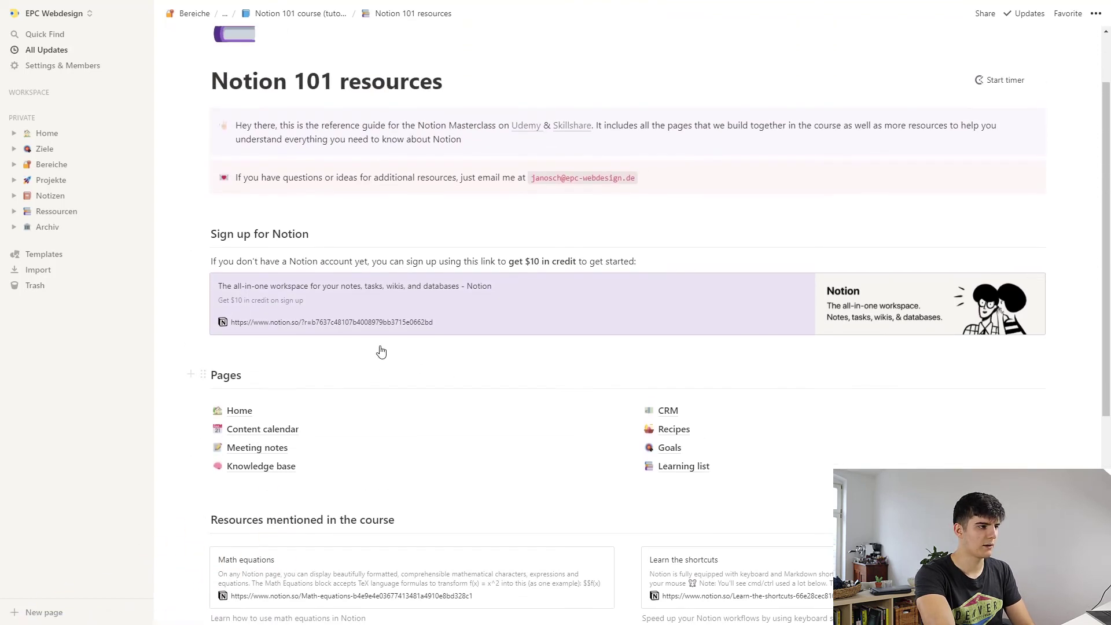
scroll(387, 201, "up", 2)
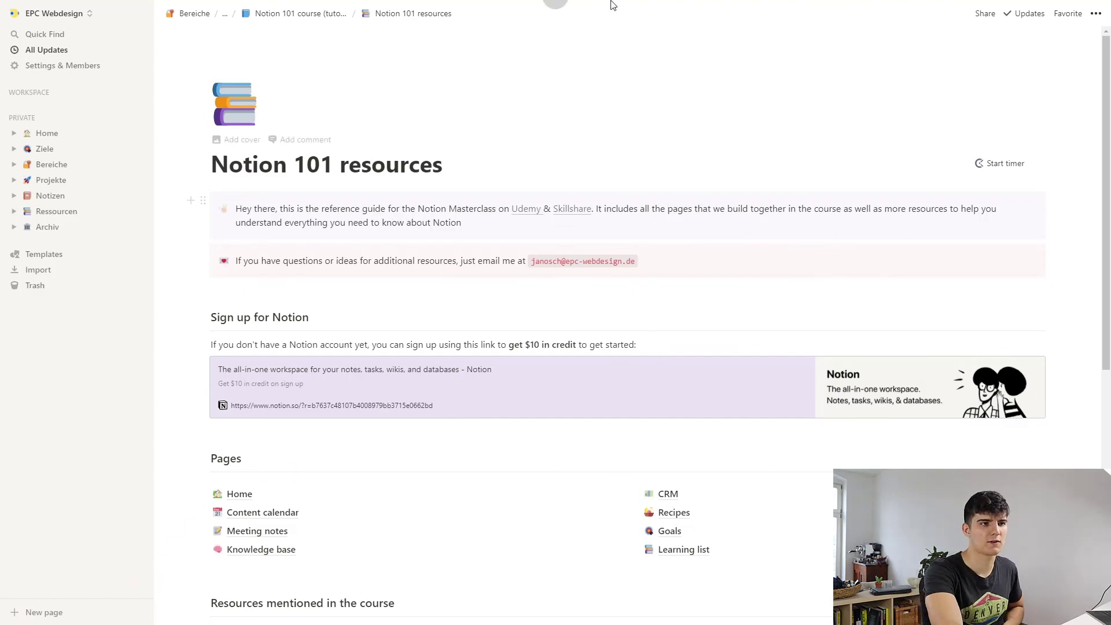
Turn on Share to the web for the Notion 101 resources page
left_click(984, 14)
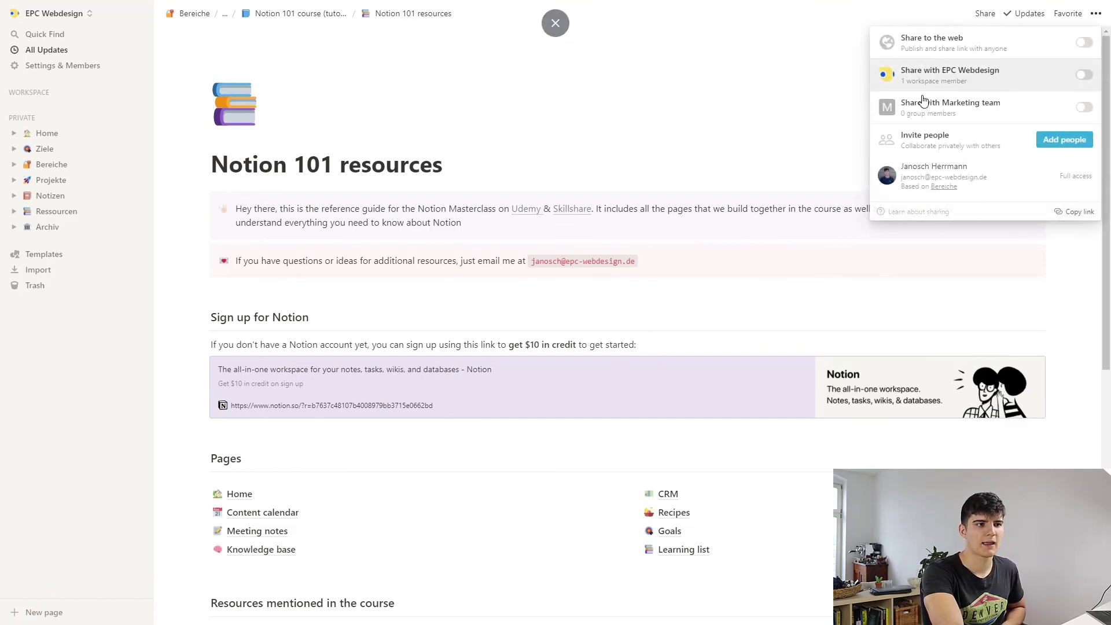
mouse_move(925, 37)
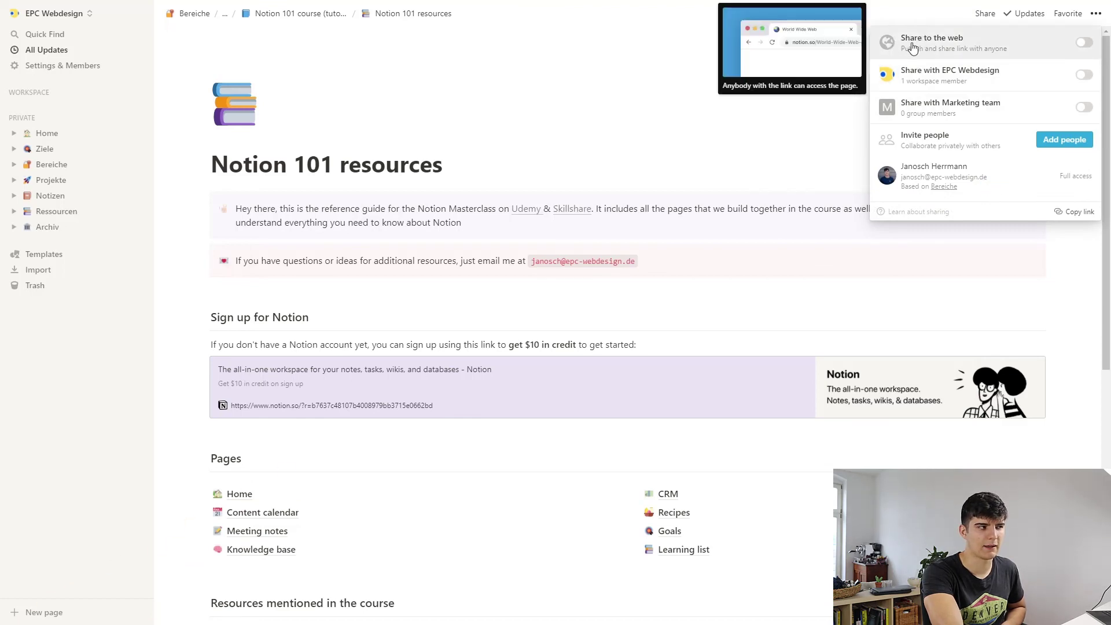
mouse_move(886, 92)
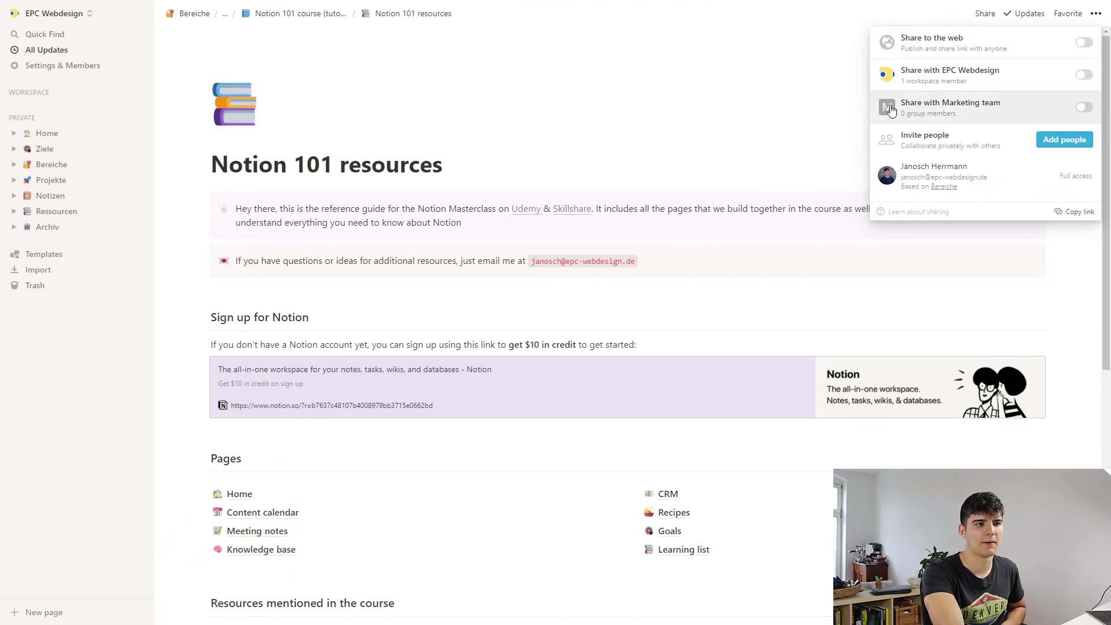
left_click(1079, 45)
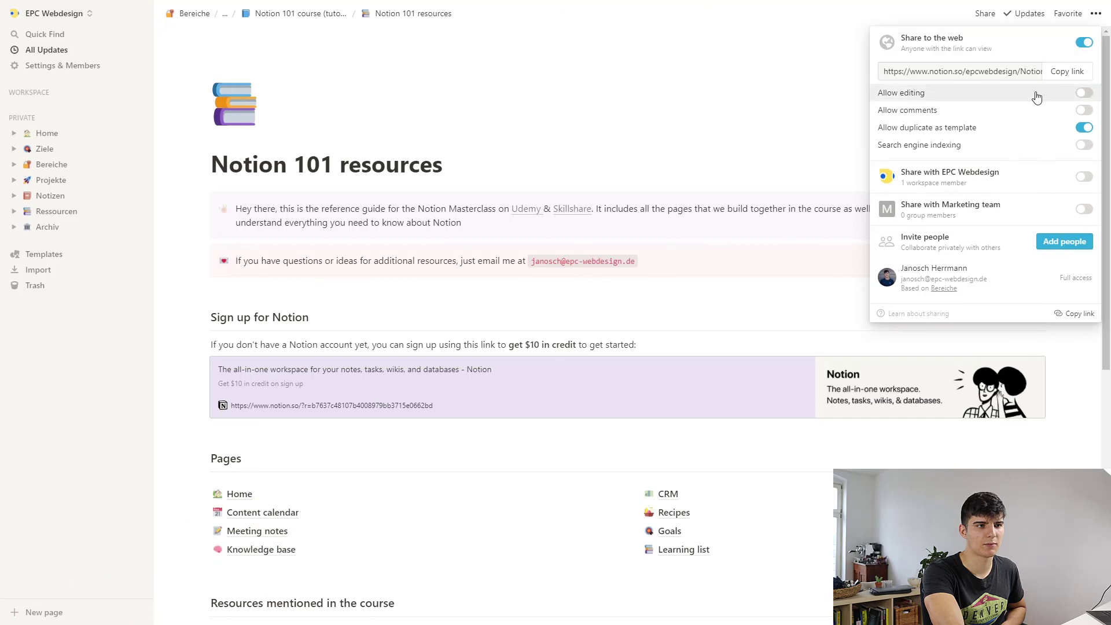